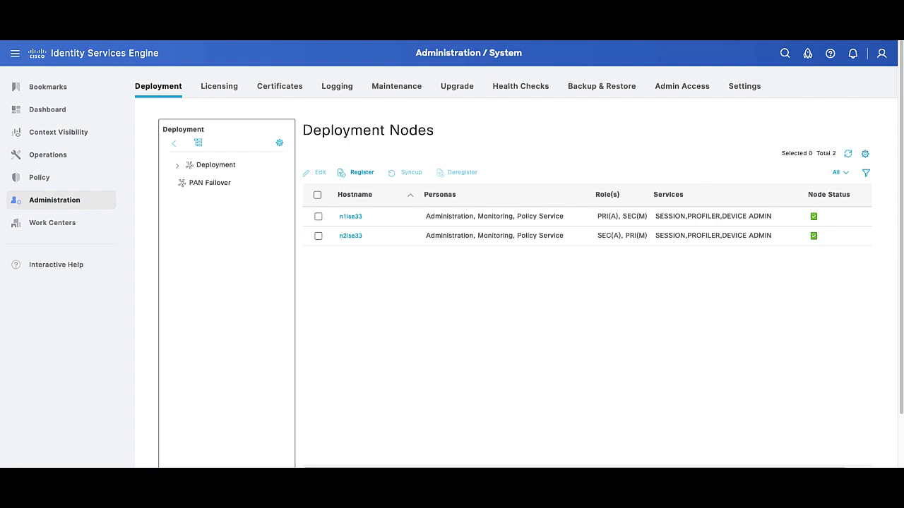
Fill in registration with host ise331.example.com, user admin and the account password, then submit
left_click(360, 173)
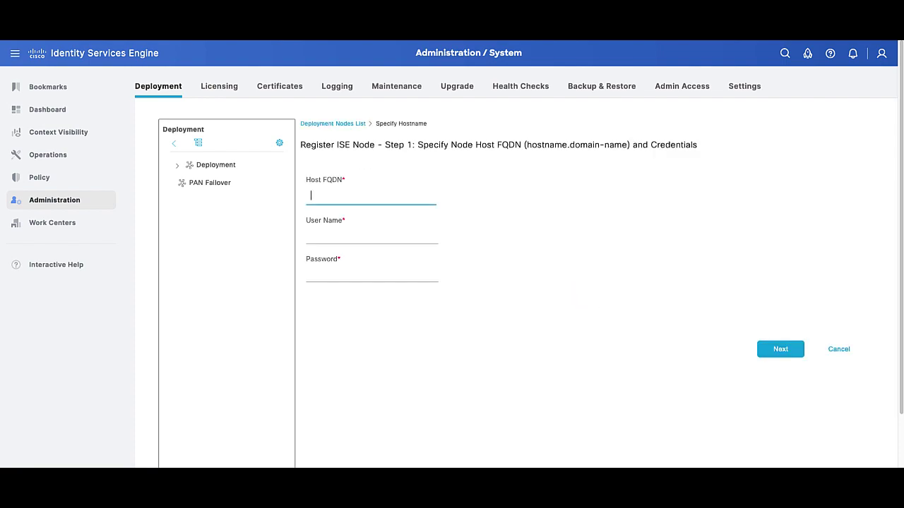
type("ise331.exampl")
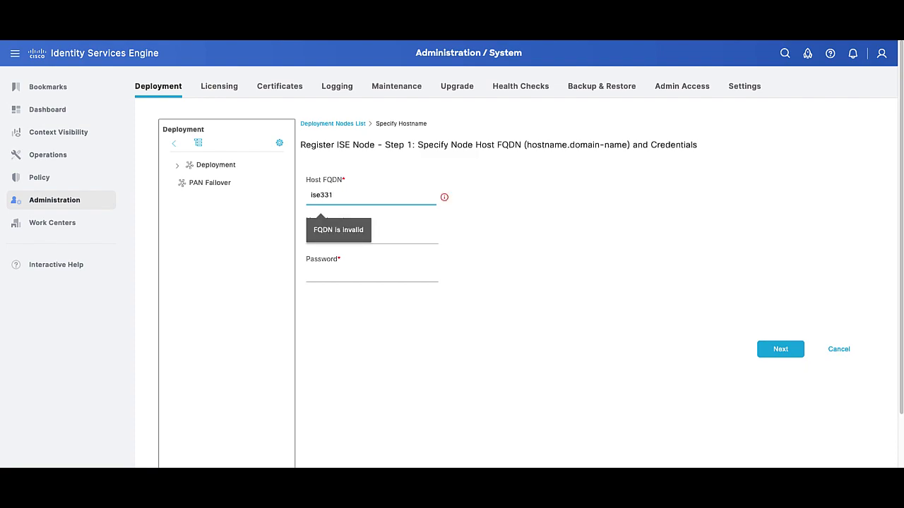
type("e.com")
left_click(372, 236)
type("admin")
left_click(372, 273)
type("a")
key("Tab")
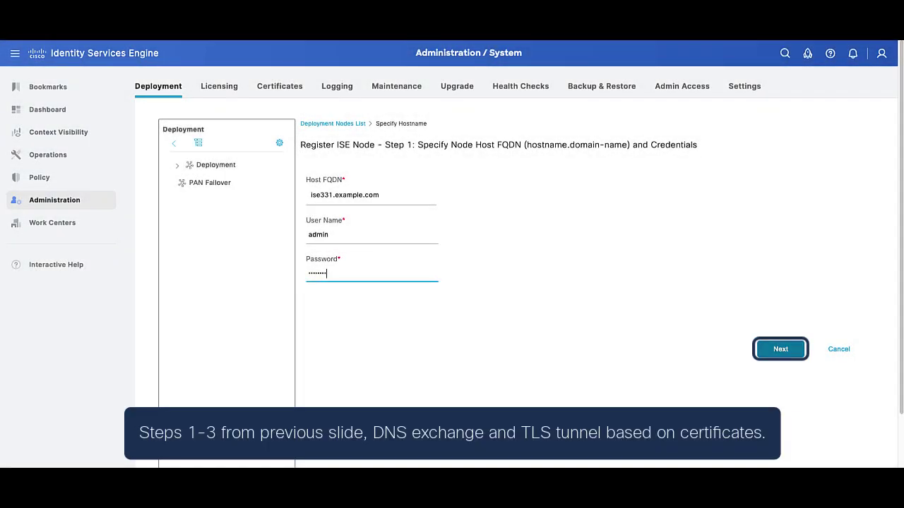
key("Return")
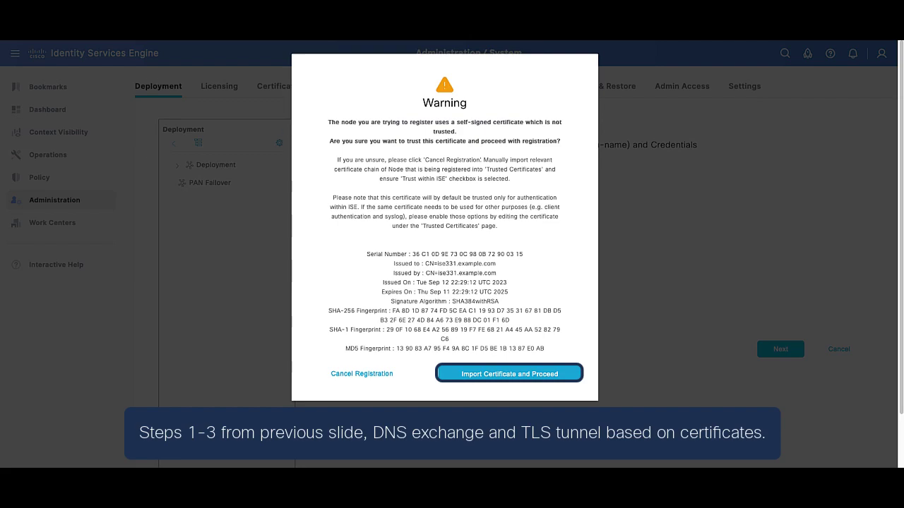
Import the ise331 self-signed certificate and submit it as a Policy Service node
key("Return")
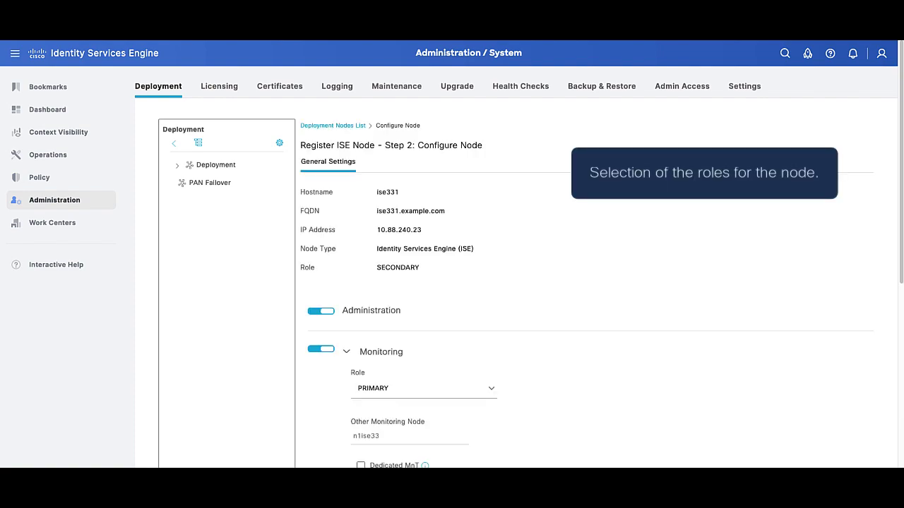
scroll(586, 282, "down", 5)
left_click(827, 460)
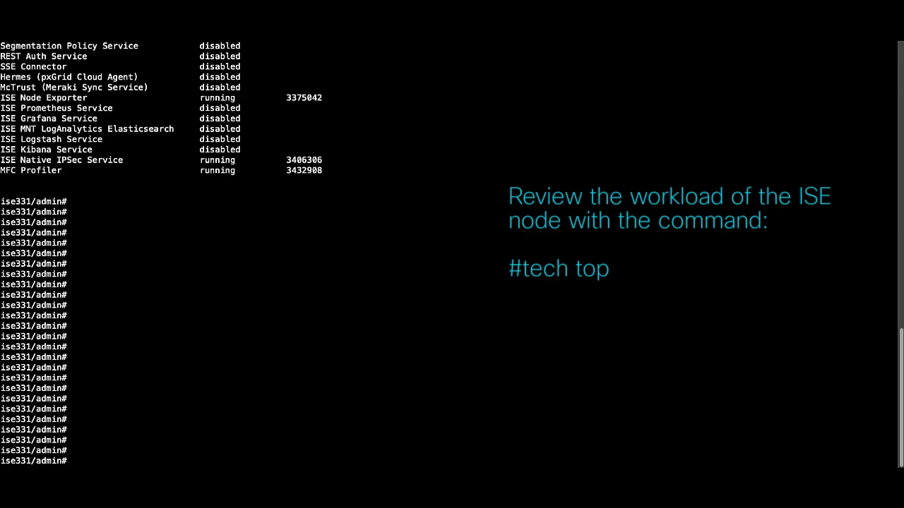
Check load averages with 'tech top', then run 'show inventory' to confirm the CPU count
type("tech top")
key("Return")
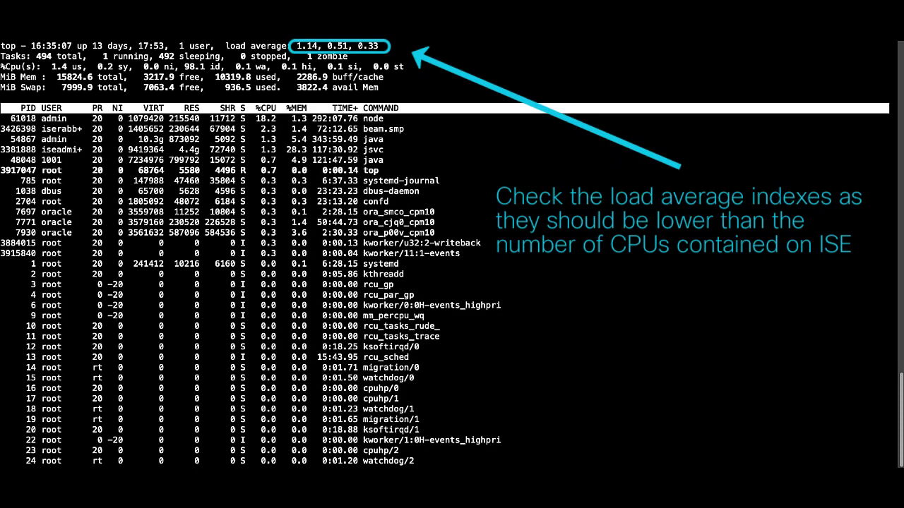
type("q")
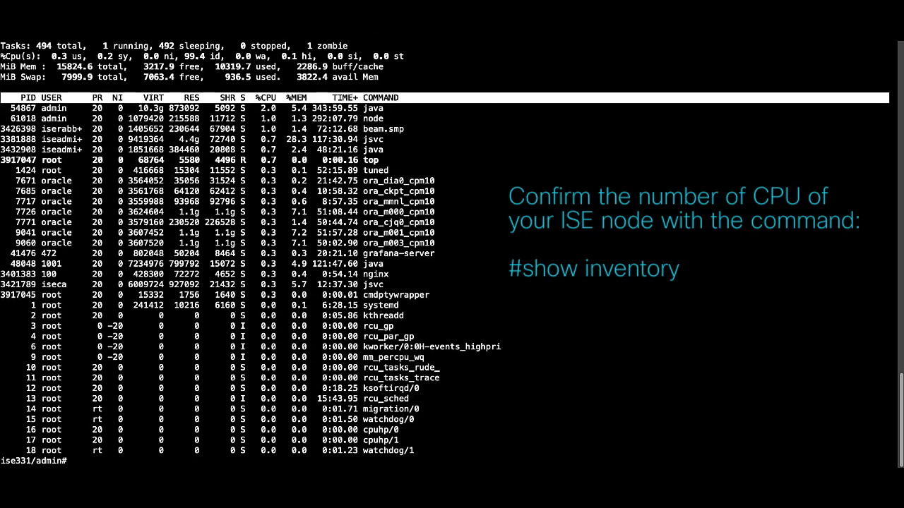
type("show inventory")
key("Return")
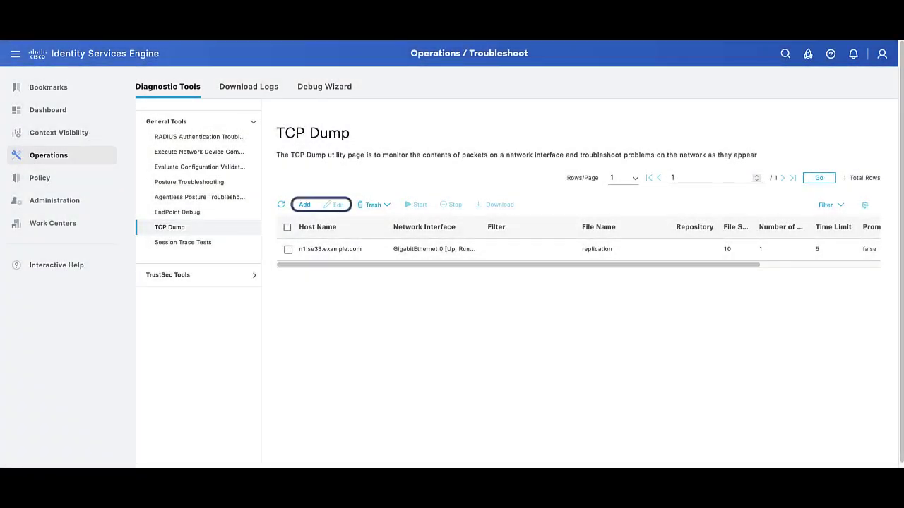
Give the n1ise33 capture the filter 'ip host 10.88.240.23', then save and run it
left_click(288, 249)
left_click(336, 205)
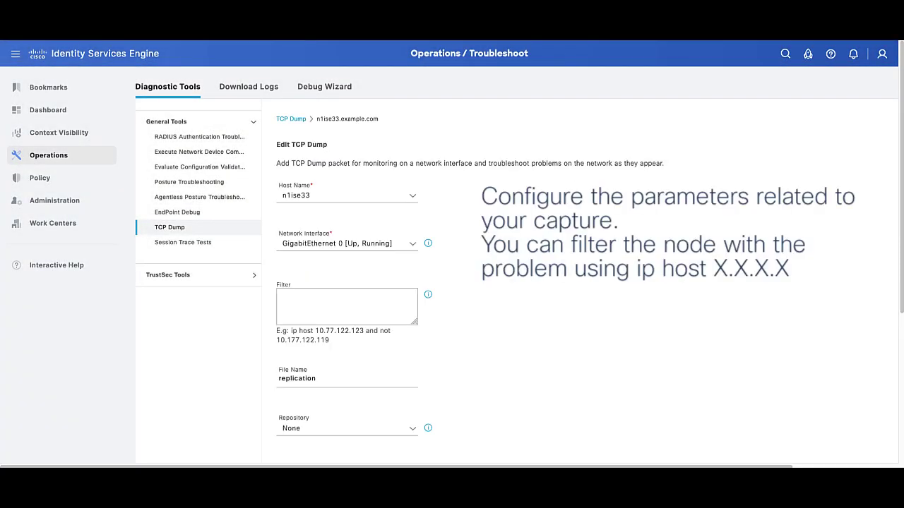
left_click(346, 305)
type("ip host 10.")
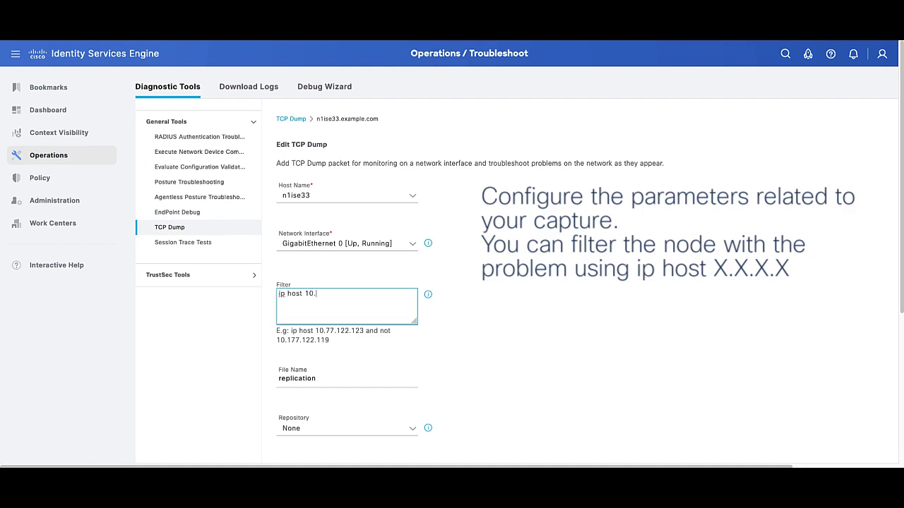
type("88.240.23")
scroll(519, 282, "down", 3)
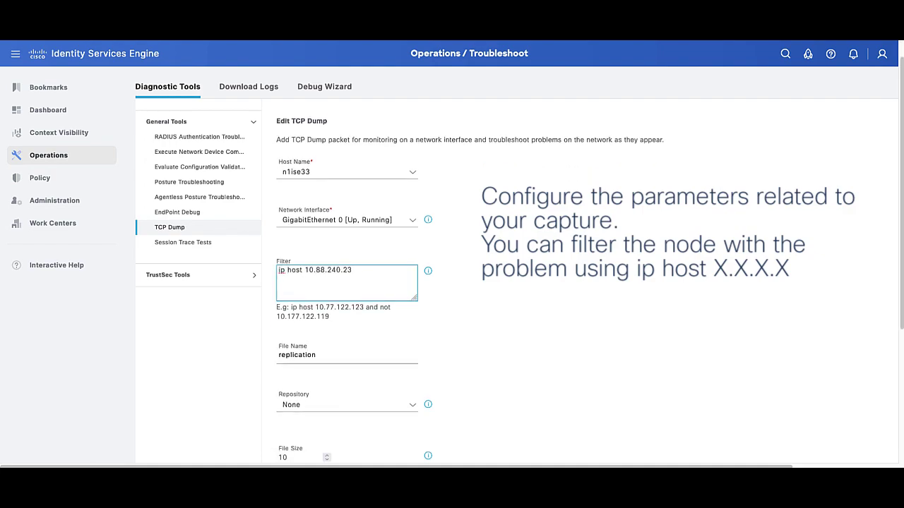
scroll(519, 283, "down", 1)
left_click(688, 444)
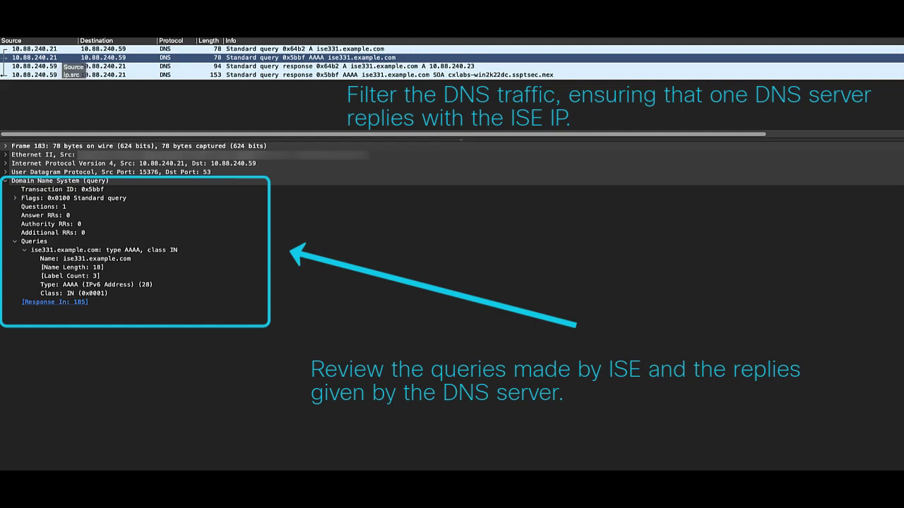
Inspect the A and AAAA DNS responses for ise331.example.com, including the 10.88.240.23 answer
left_click(56, 65)
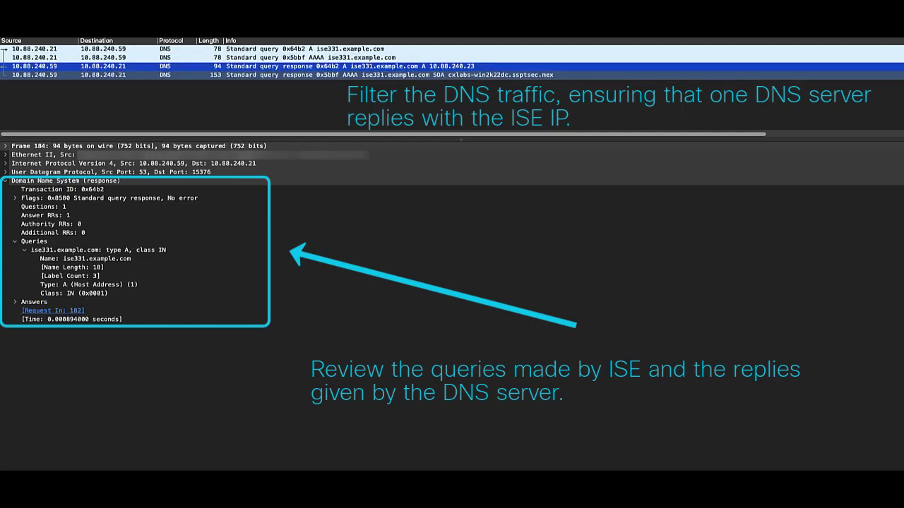
left_click(54, 74)
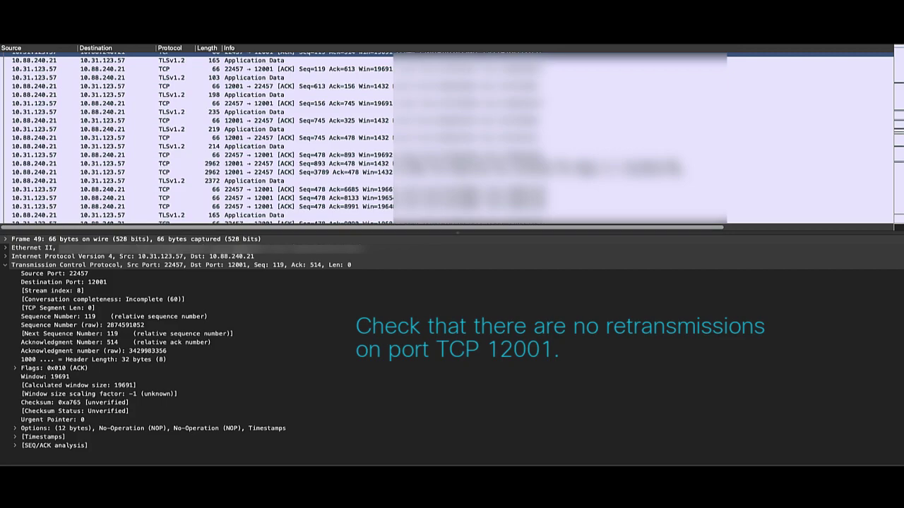
scroll(452, 134, "down", 10)
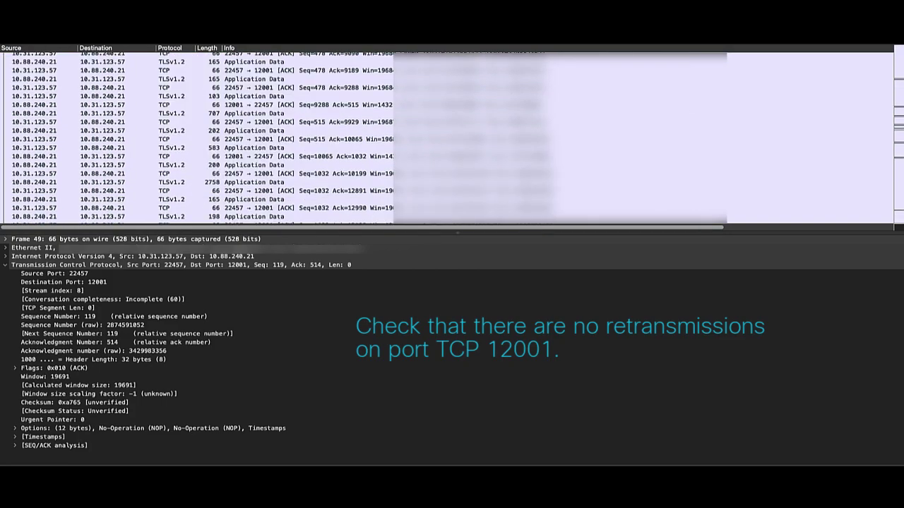
scroll(452, 134, "down", 1)
scroll(452, 134, "down", 2)
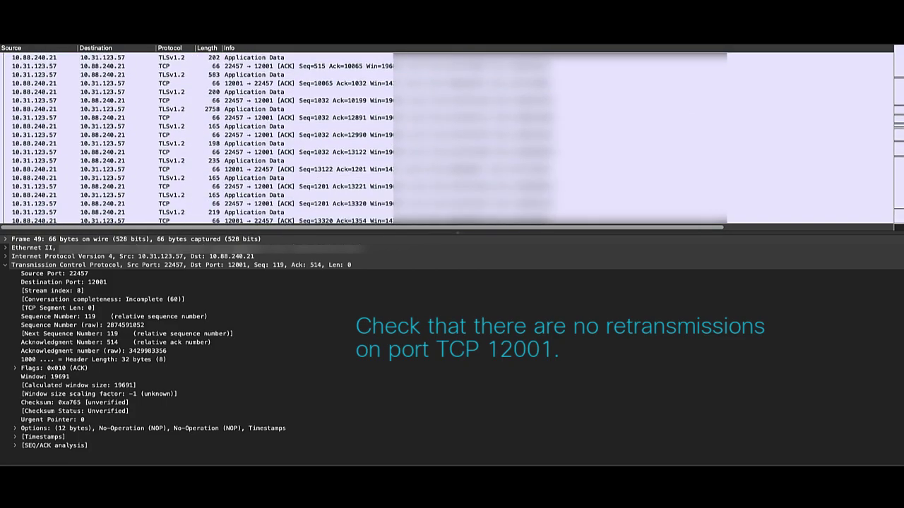
scroll(452, 138, "down", 5)
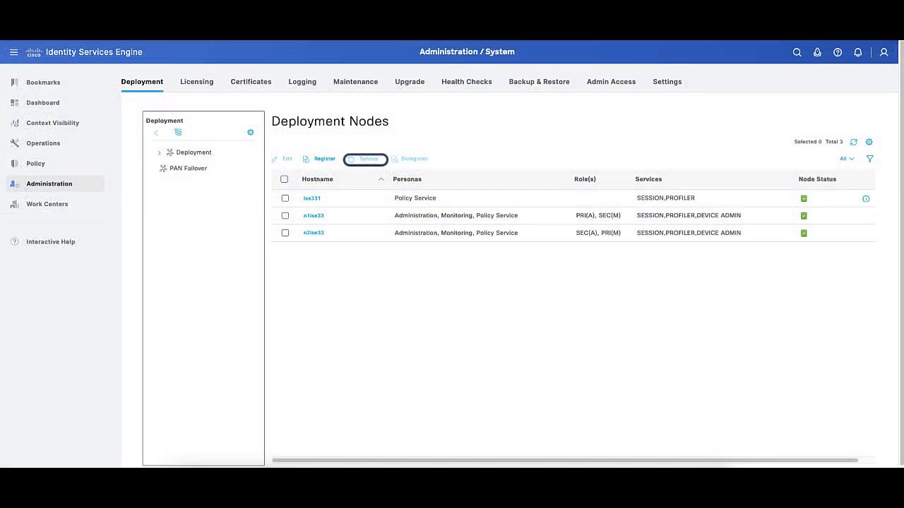
Start a full Syncup of node ise331 and acknowledge the information message
left_click(284, 197)
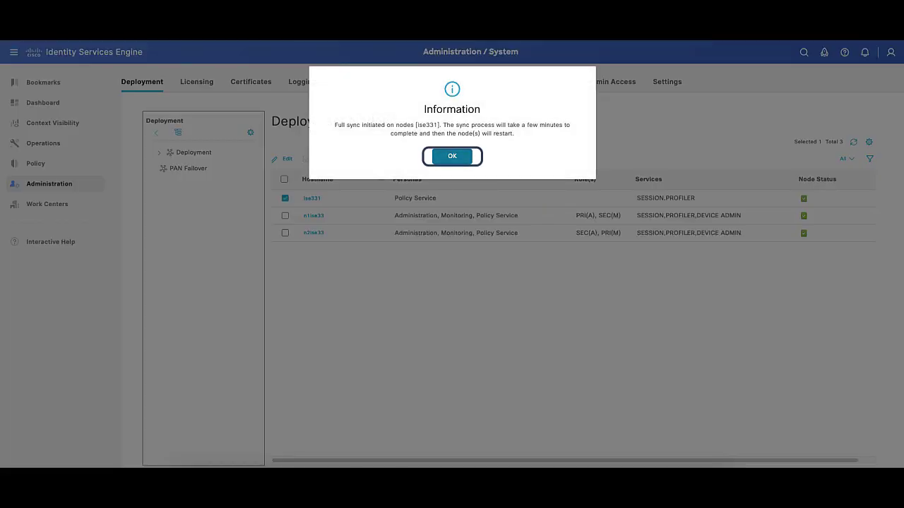
key("Return")
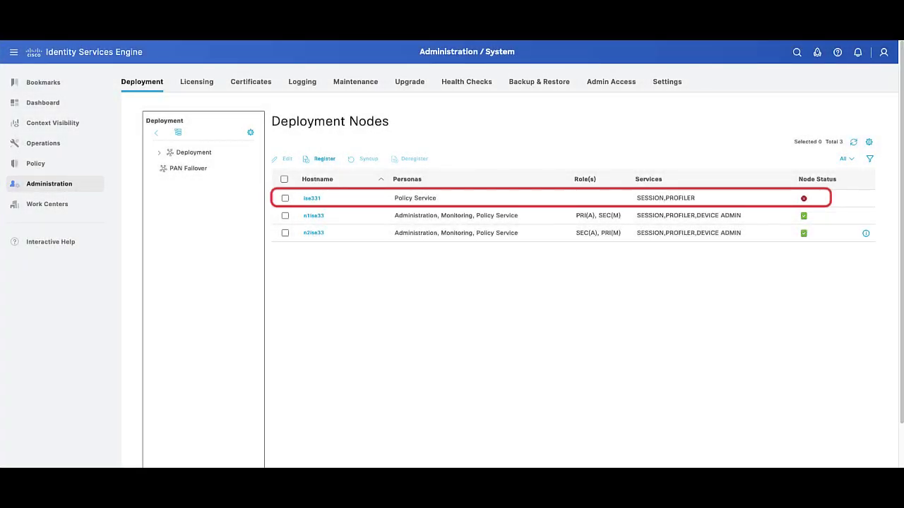
Deregister node ise331 and confirm the removal warning
left_click(285, 198)
key("Return")
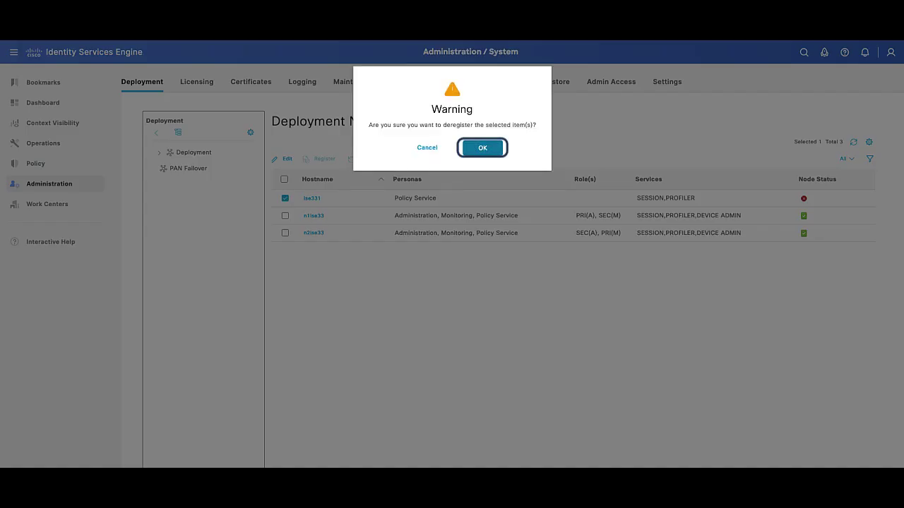
key("Return")
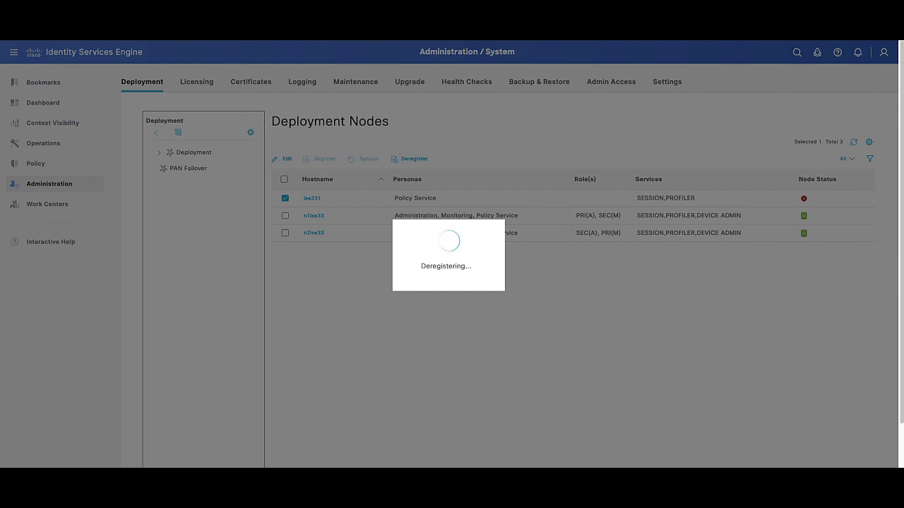